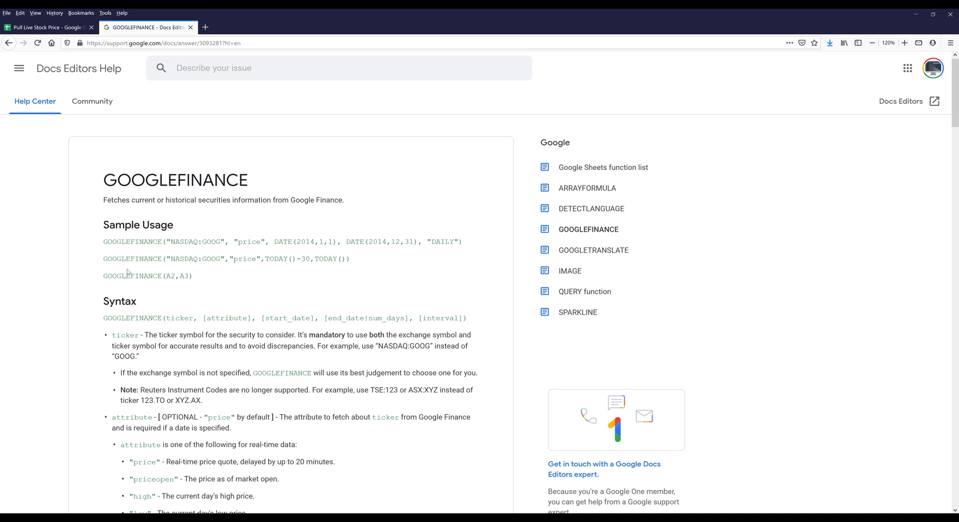
Scroll down the GOOGLEFINANCE help page to the syntax line and highlight it
{"action": "scroll", "coordinate": [129, 272], "scroll_direction": "down", "scroll_amount": 2}
{"action": "left_click_drag", "start_coordinate": [96, 264], "coordinate": [475, 270]}
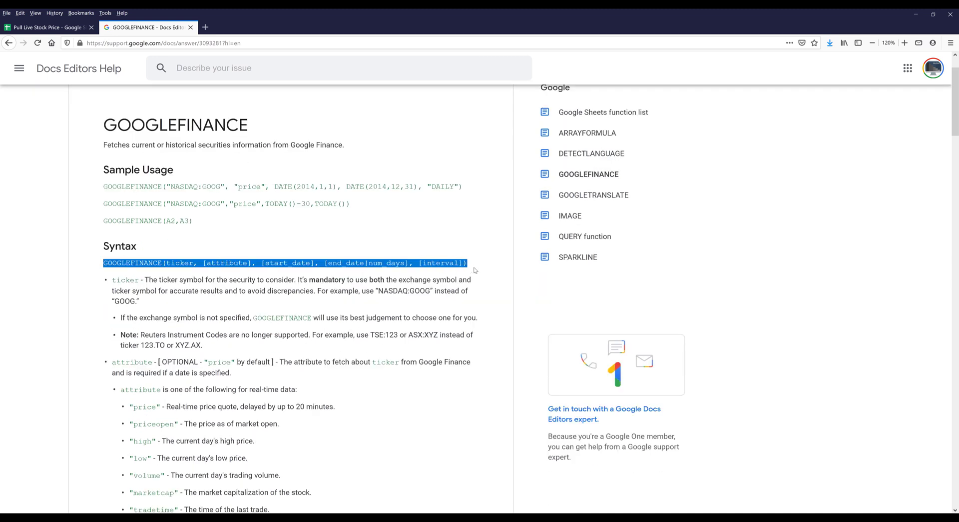
{"action": "left_click", "coordinate": [245, 276]}
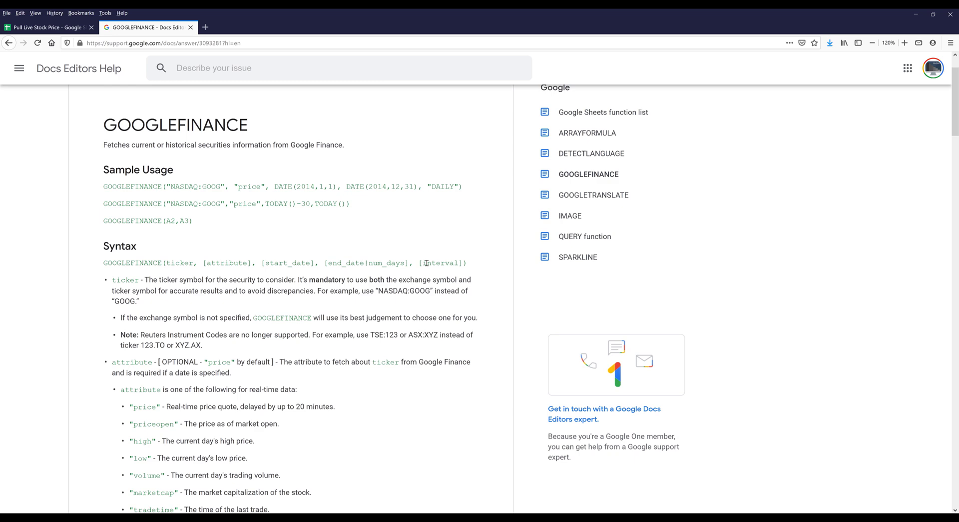
Review the historical-data attributes, highlighting 'open' and 'all'
{"action": "scroll", "coordinate": [397, 258], "scroll_direction": "down", "scroll_amount": 12}
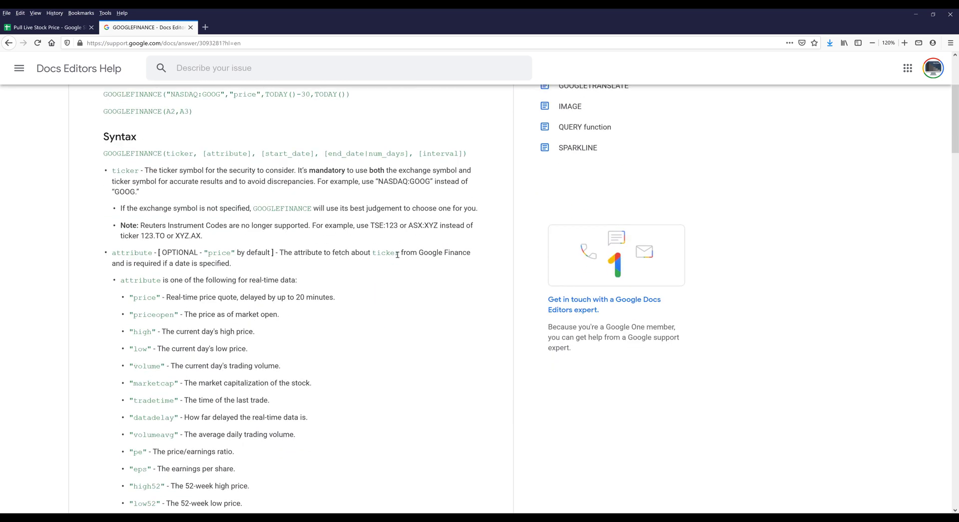
{"action": "scroll", "coordinate": [393, 258], "scroll_direction": "down", "scroll_amount": 8}
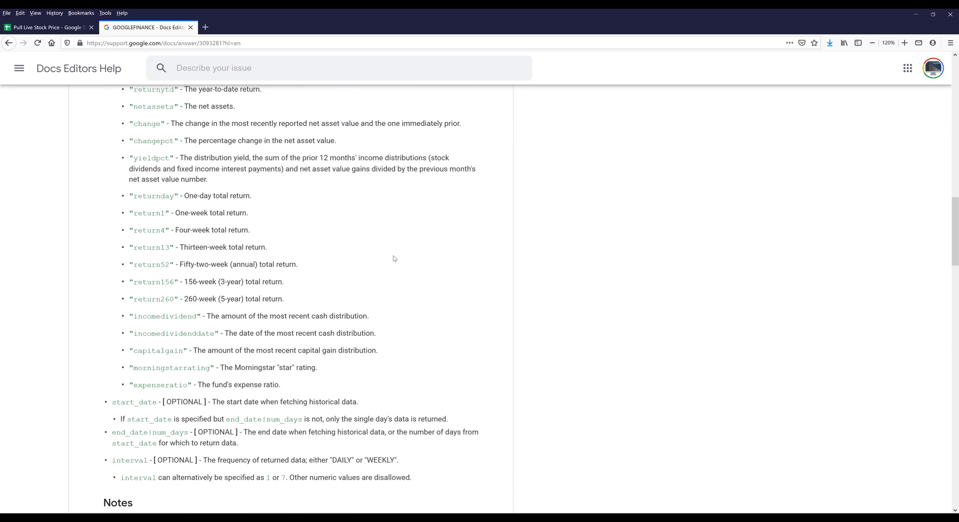
{"action": "scroll", "coordinate": [389, 258], "scroll_direction": "up", "scroll_amount": 4}
{"action": "scroll", "coordinate": [389, 258], "scroll_direction": "up", "scroll_amount": 7}
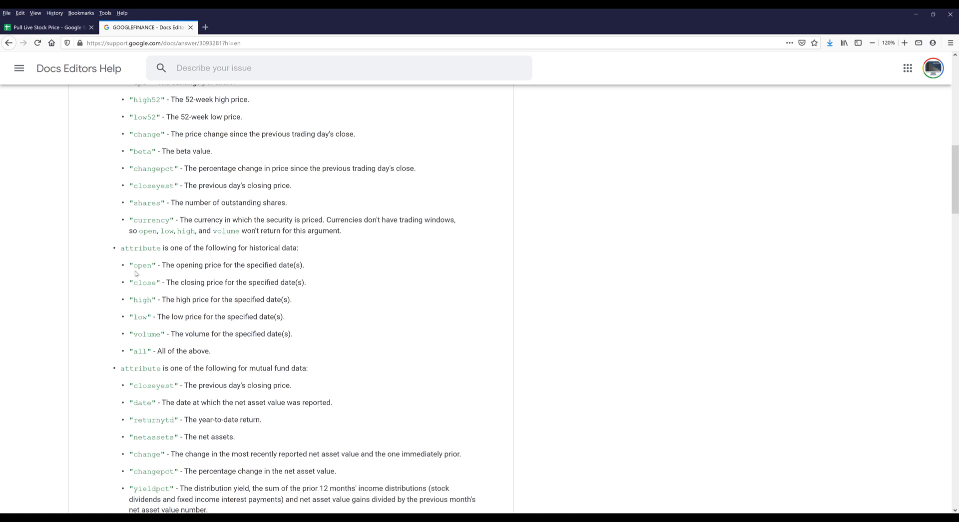
{"action": "left_click_drag", "start_coordinate": [138, 266], "coordinate": [158, 266]}
{"action": "mouse_move", "coordinate": [129, 353]}
{"action": "left_mouse_down"}
{"action": "mouse_move", "coordinate": [152, 354]}
{"action": "mouse_move", "coordinate": [143, 354]}
{"action": "left_mouse_up"}
{"action": "left_click", "coordinate": [139, 278]}
{"action": "left_click", "coordinate": [50, 28]}
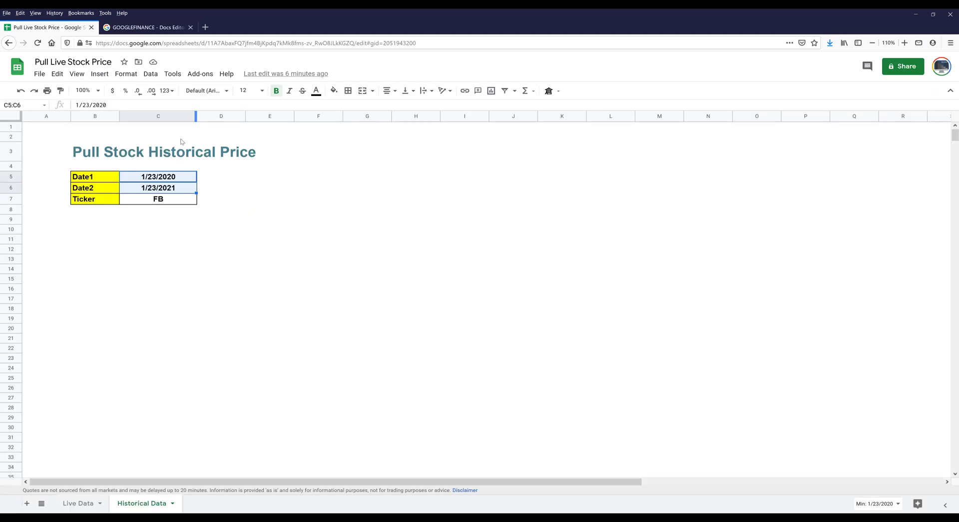
{"action": "left_click", "coordinate": [142, 240]}
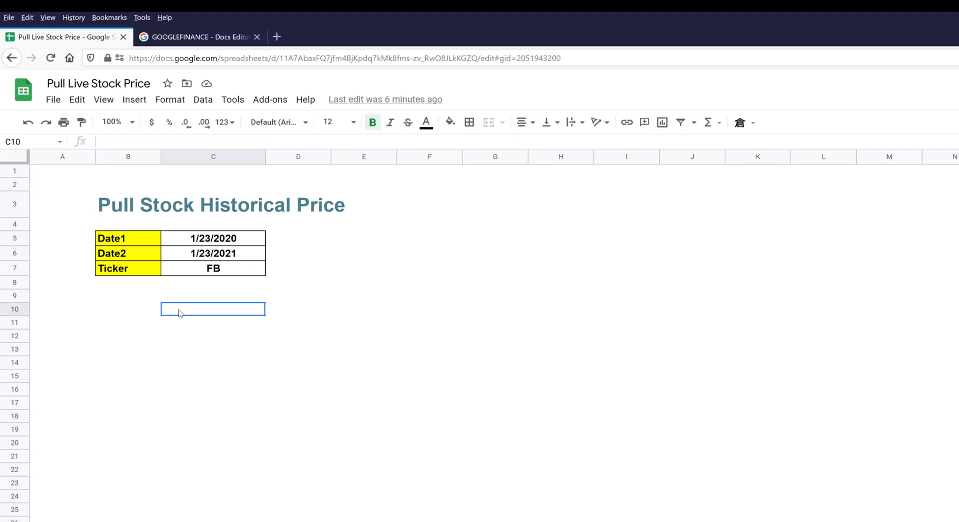
{"action": "left_click", "coordinate": [138, 313]}
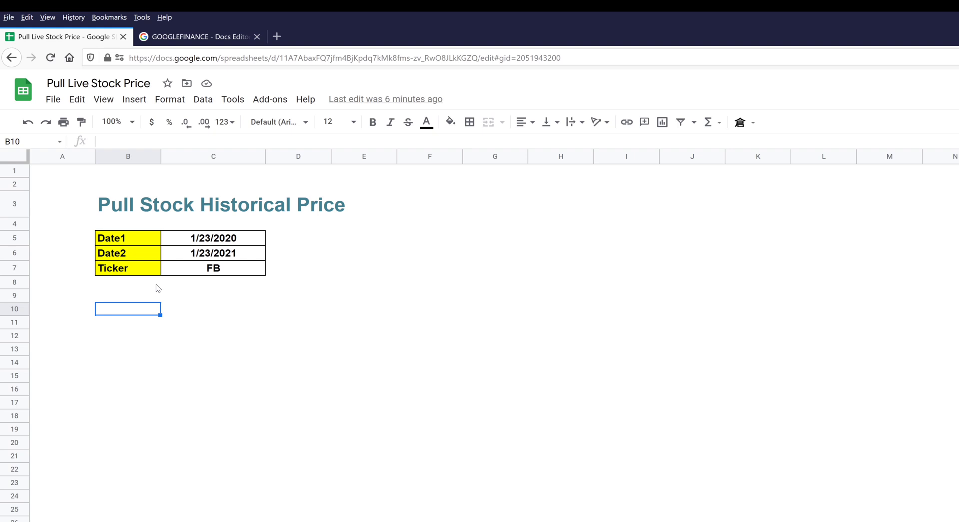
{"action": "left_click", "coordinate": [225, 272]}
{"action": "left_click", "coordinate": [211, 241]}
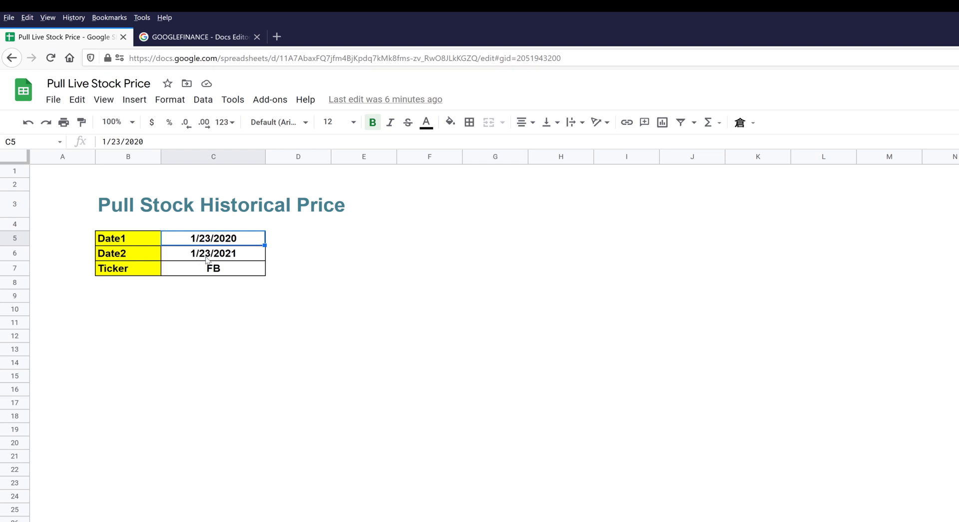
Begin the formula =GOOGLEFINANCE($C$7,"All", in cell B9
{"action": "double_click", "coordinate": [144, 304]}
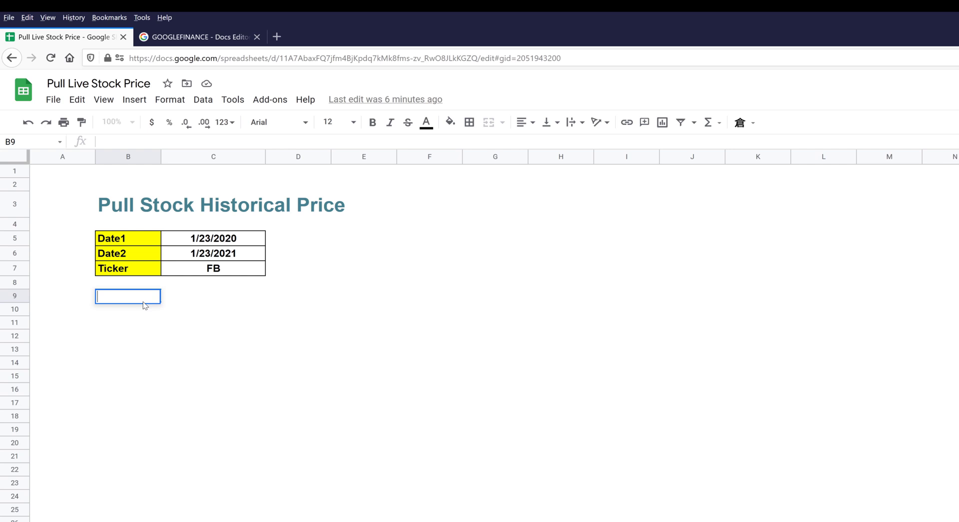
{"action": "type", "text": "=GOOGL"}
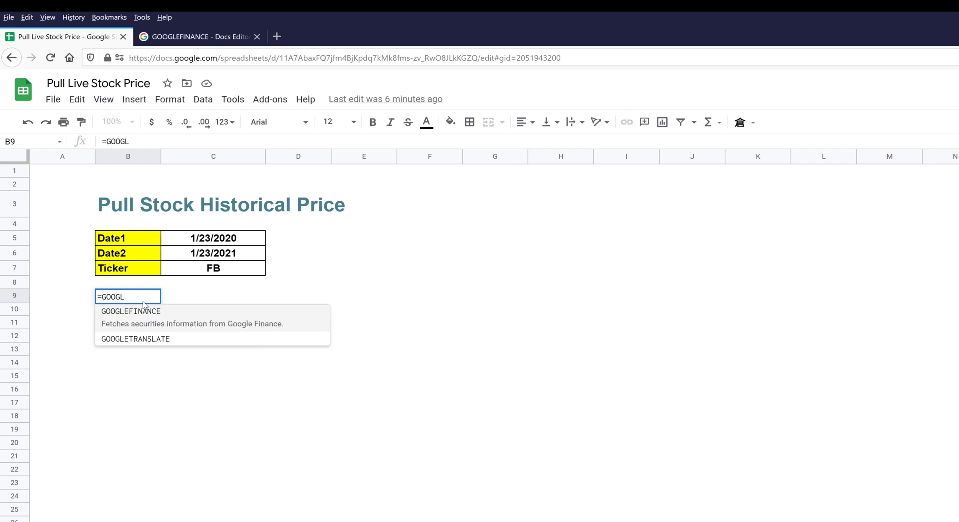
{"action": "key", "text": "Tab"}
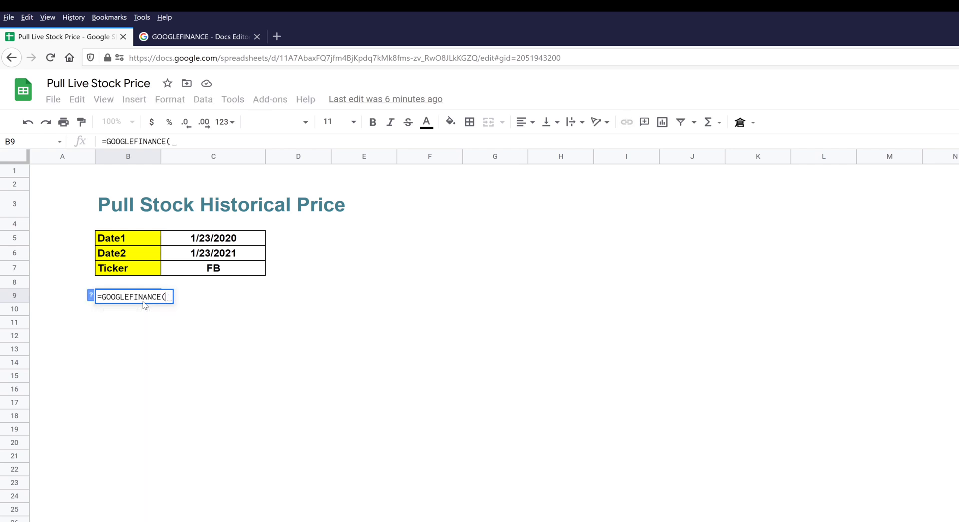
{"action": "left_click", "coordinate": [225, 277]}
{"action": "key", "text": "F4"}
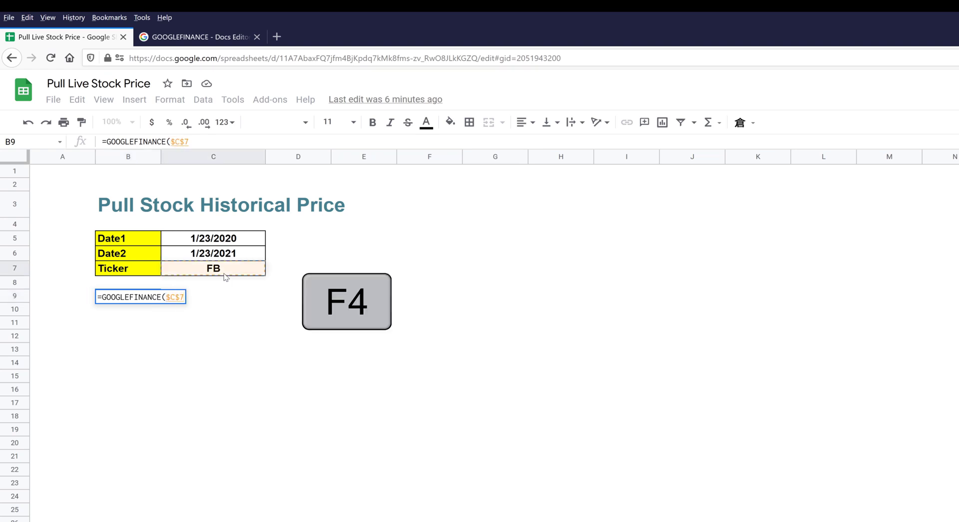
{"action": "type", "text": ","}
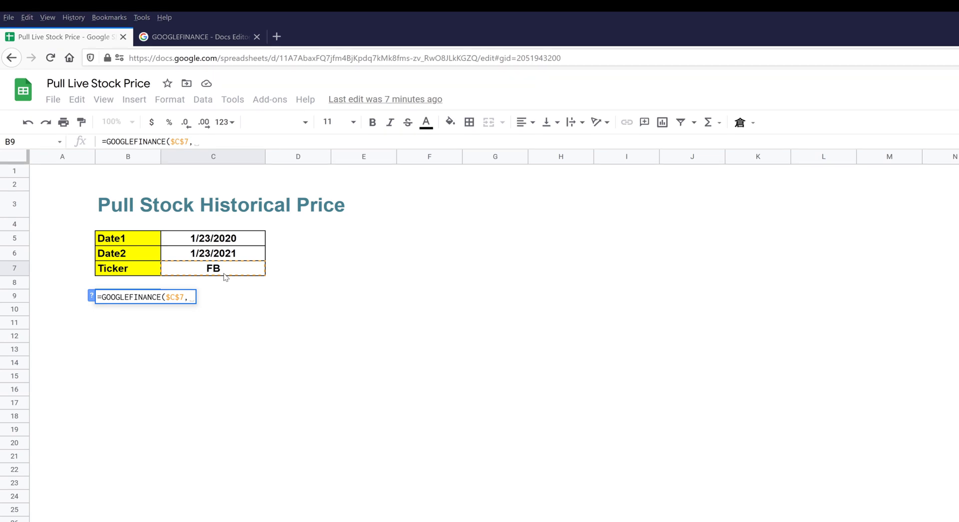
{"action": "left_click", "coordinate": [243, 140]}
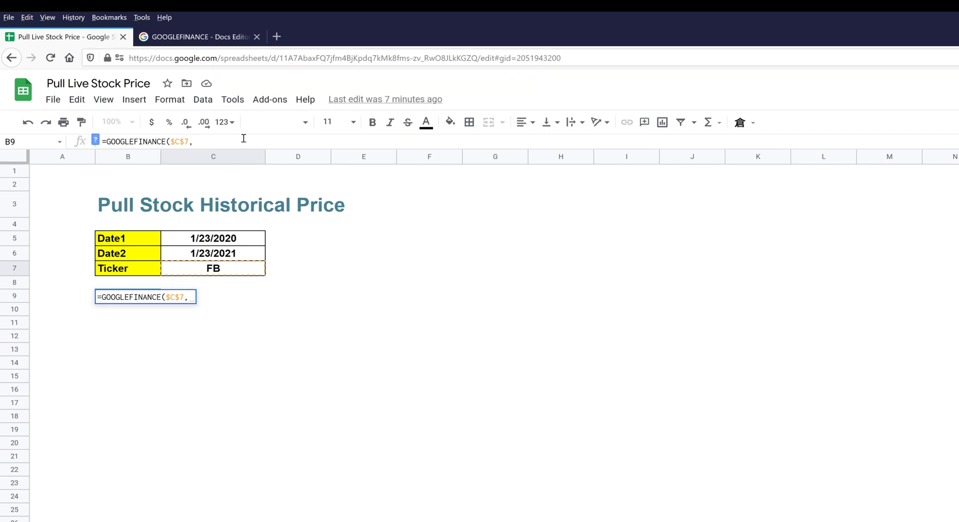
{"action": "type", "text": "\"All\","}
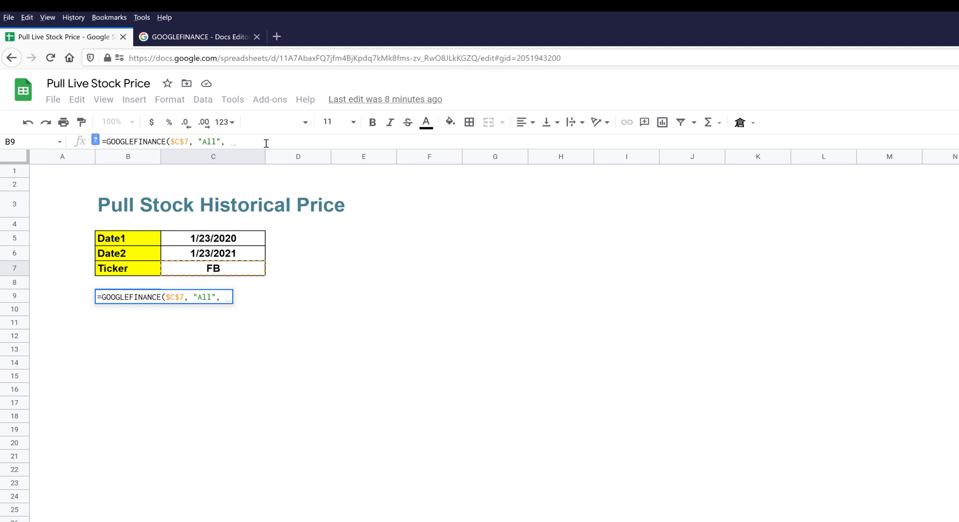
Add absolute $C$5 and $C$6 as start and end dates, plus the "Daily" interval
{"action": "left_click", "coordinate": [222, 242]}
{"action": "key", "text": "F4"}
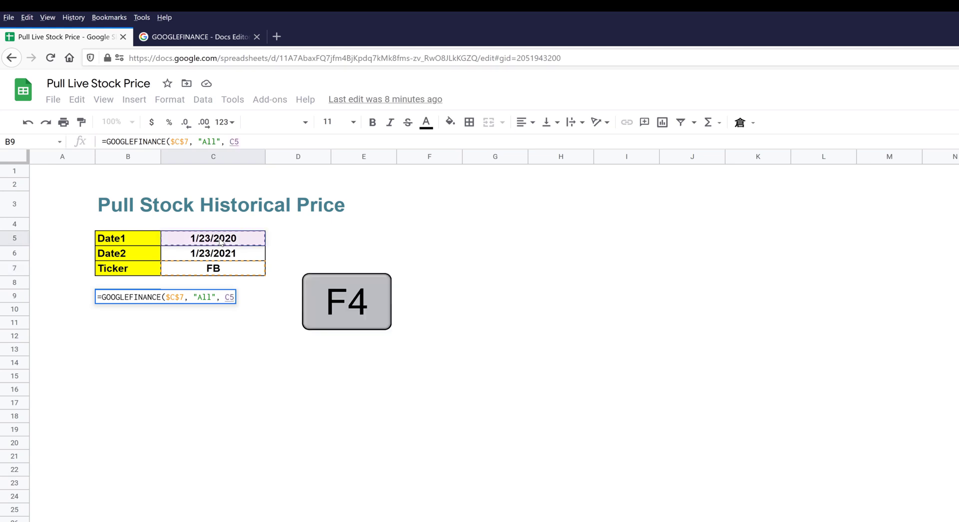
{"action": "key", "text": "F4"}
{"action": "type", "text": ","}
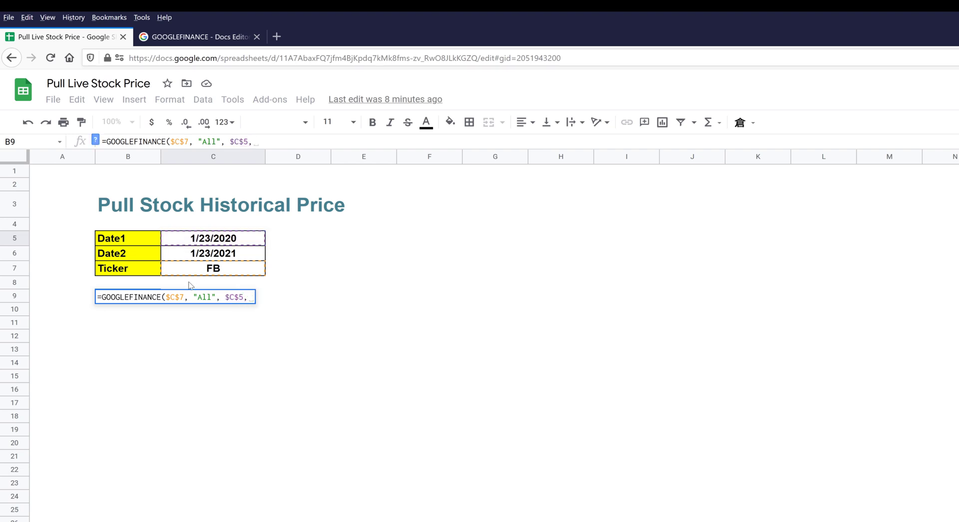
{"action": "left_click", "coordinate": [214, 256]}
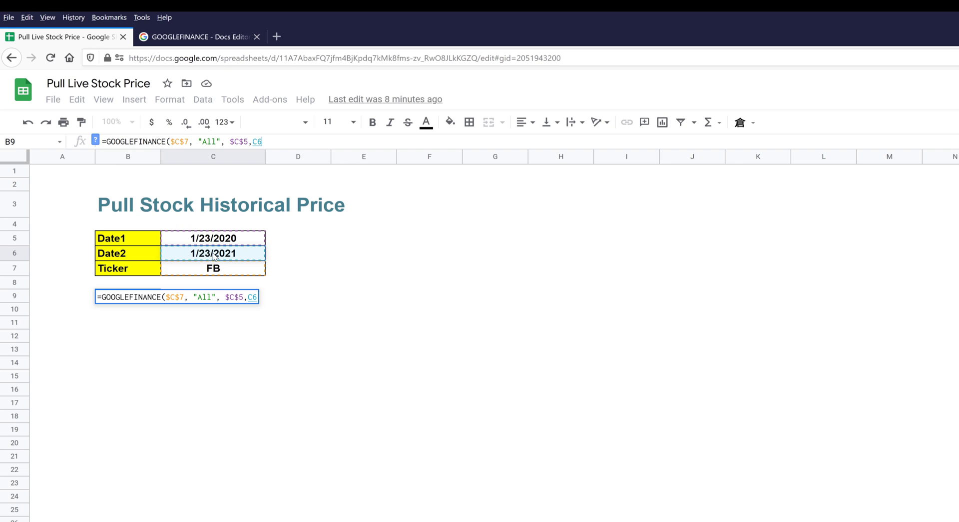
{"action": "key", "text": "F4"}
{"action": "type", "text": ", "}
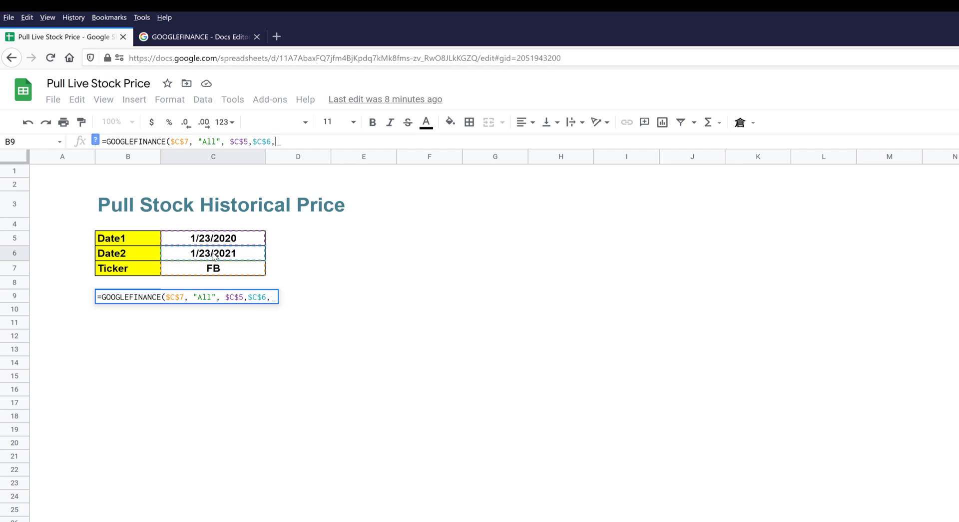
{"action": "type", "text": "\"Dail"}
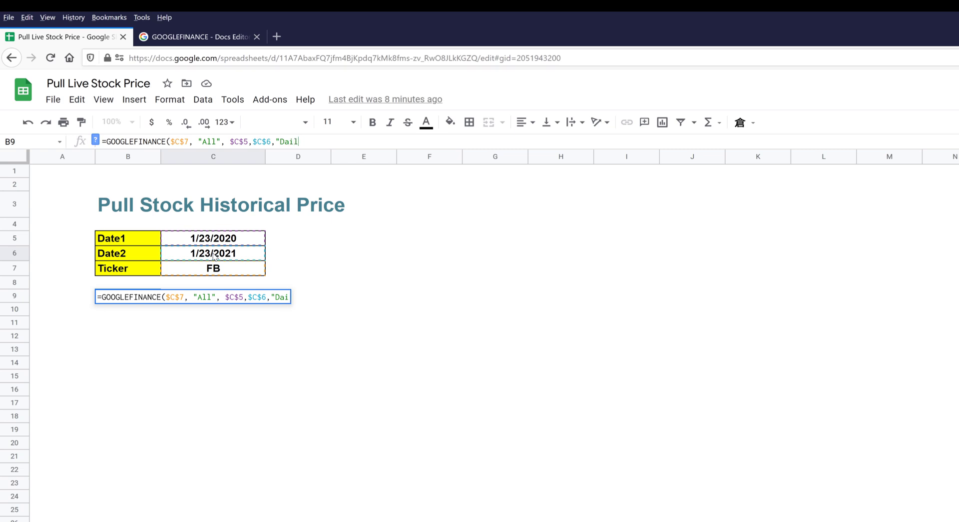
{"action": "type", "text": "y\""}
Close and commit the formula, then widen column B to show full timestamps like 1/23/2020 16:00:00
{"action": "type", "text": ")"}
{"action": "key", "text": "Return"}
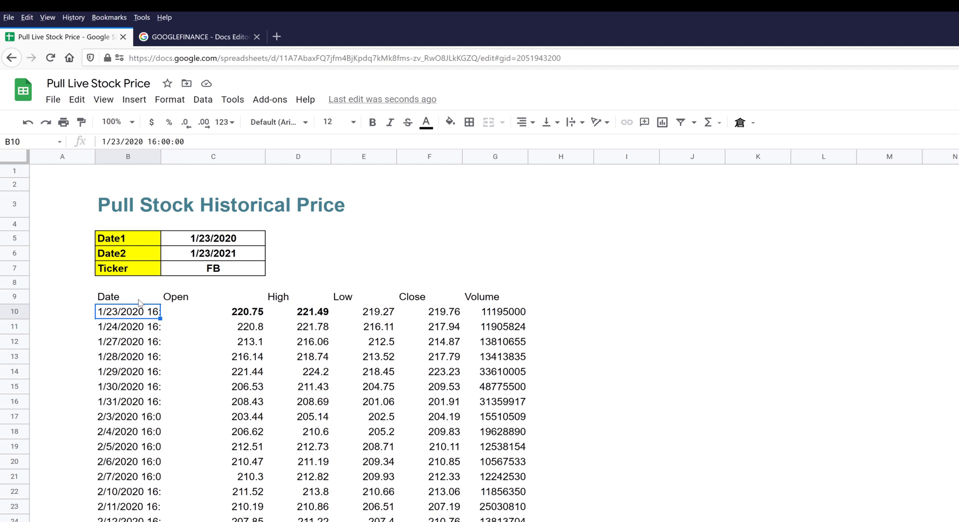
{"action": "left_click_drag", "start_coordinate": [247, 237], "coordinate": [248, 252]}
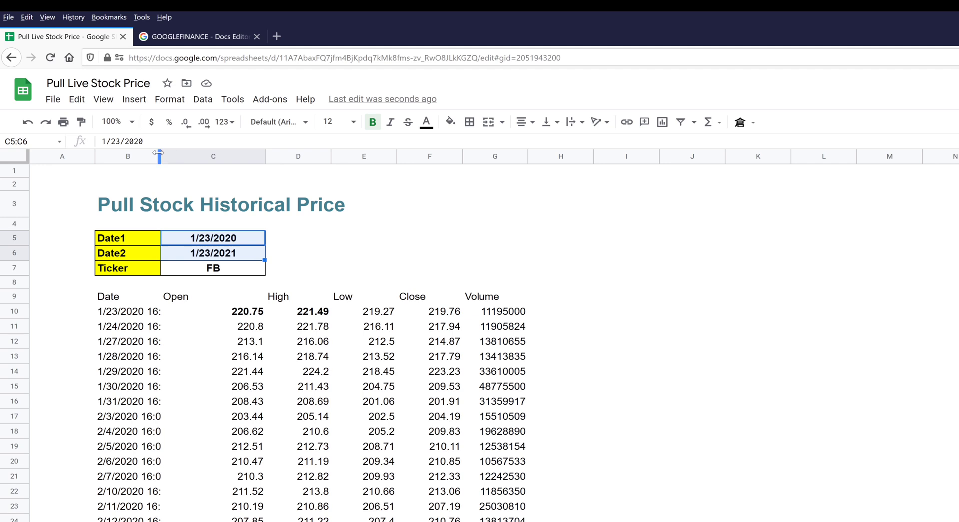
{"action": "left_click_drag", "start_coordinate": [161, 156], "coordinate": [210, 156]}
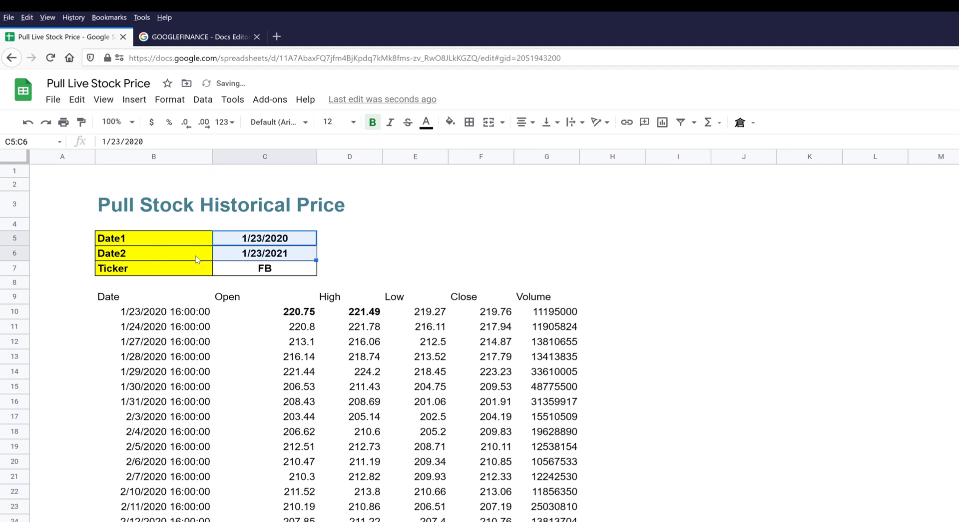
{"action": "left_click", "coordinate": [178, 319]}
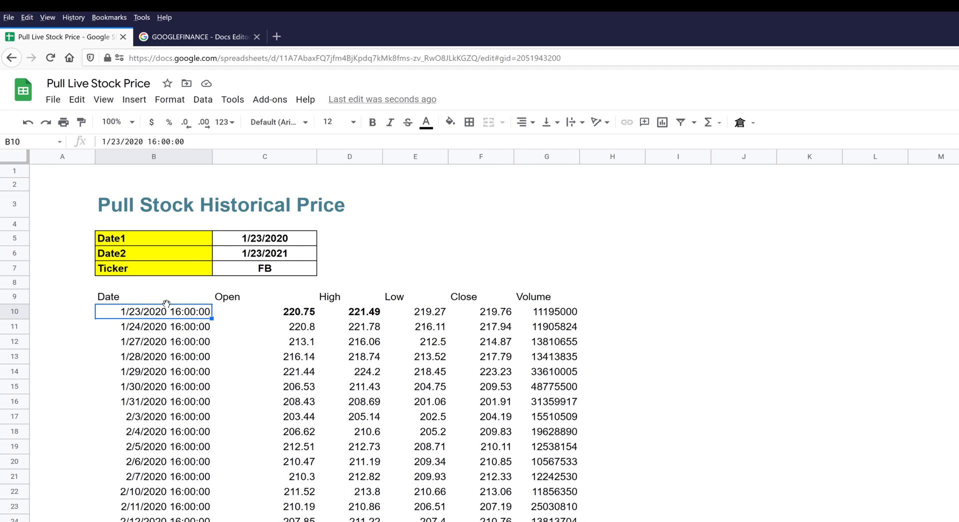
{"action": "left_click", "coordinate": [256, 273]}
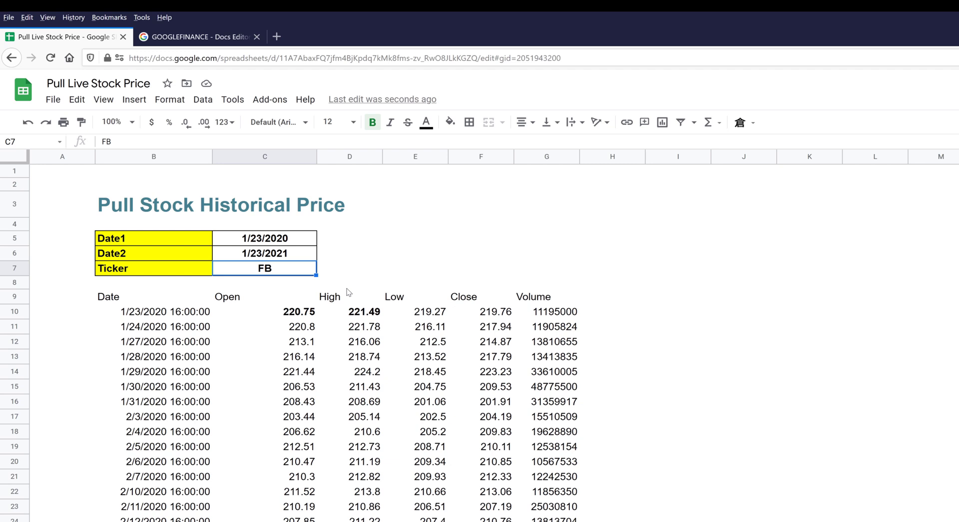
Change the ticker in C7 from FB to GOOGL to refresh the price table
{"action": "key", "text": "Up"}
{"action": "key", "text": "Up"}
{"action": "key", "text": "Down"}
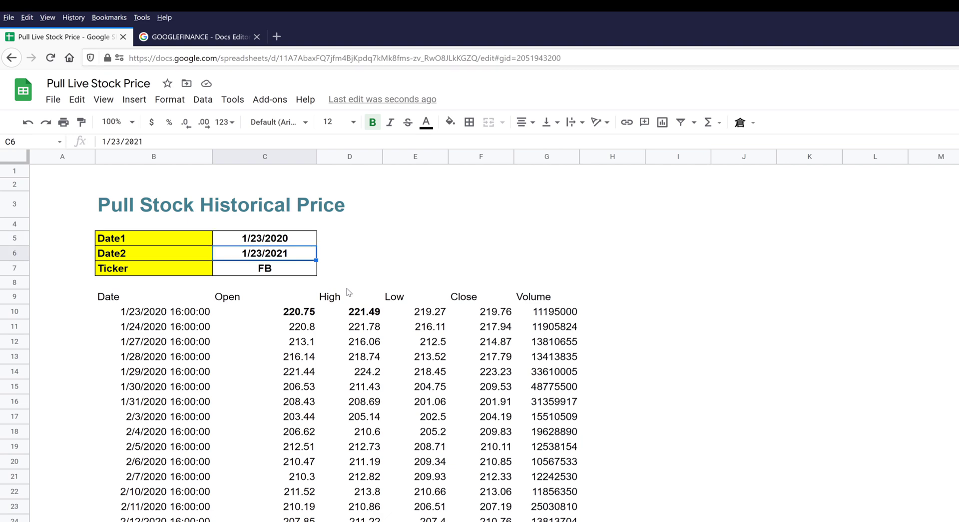
{"action": "key", "text": "Down"}
{"action": "type", "text": "GOOGL"}
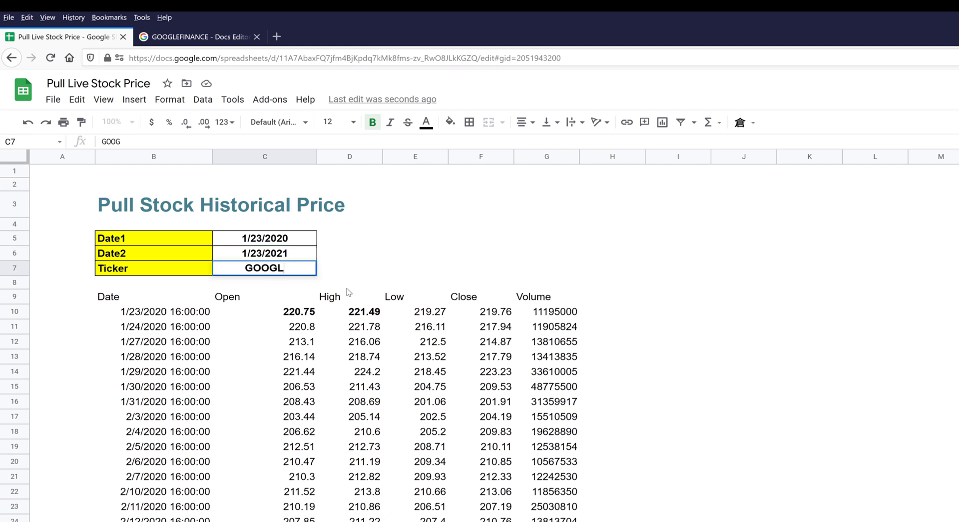
{"action": "key", "text": "Return"}
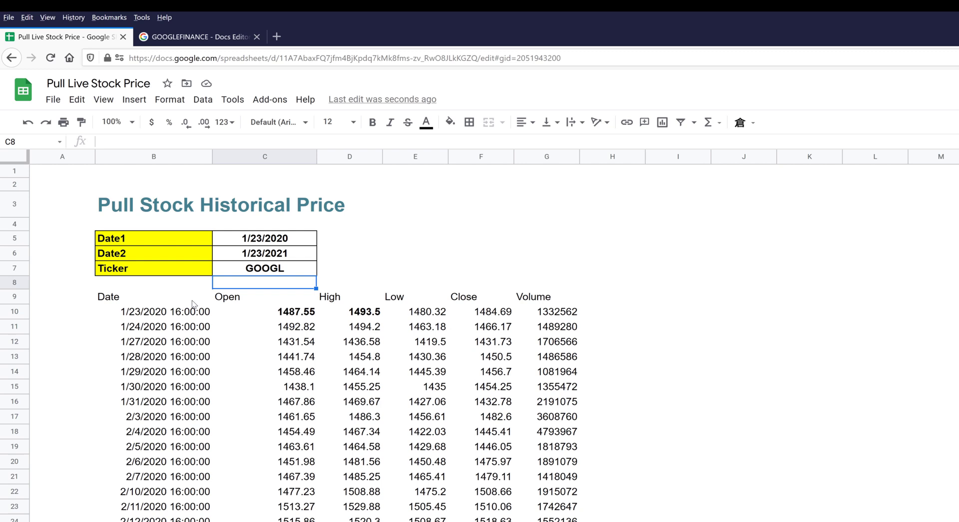
{"action": "left_click", "coordinate": [244, 272]}
{"action": "left_click", "coordinate": [275, 244]}
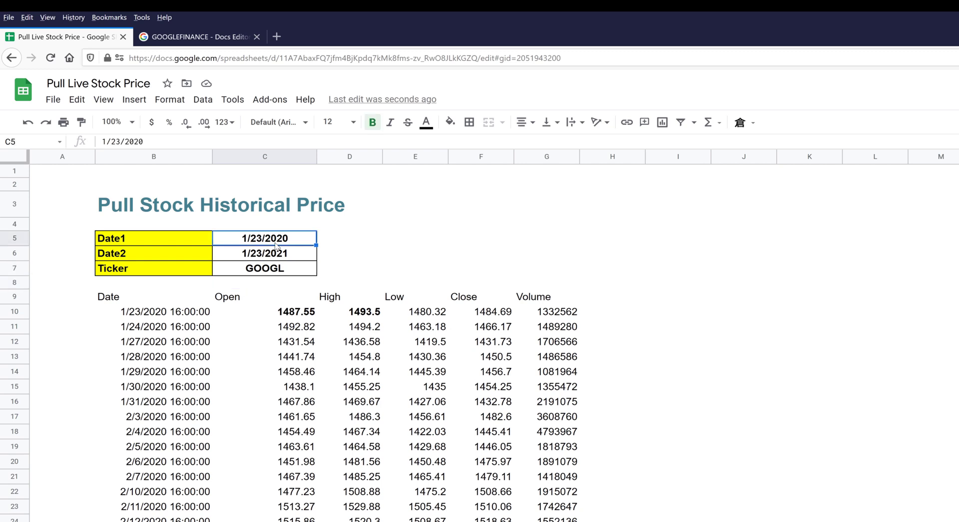
Enter 01/1/2020 in Date1 (C5) and 90 in Date2 (C6)
{"action": "type", "text": "01"}
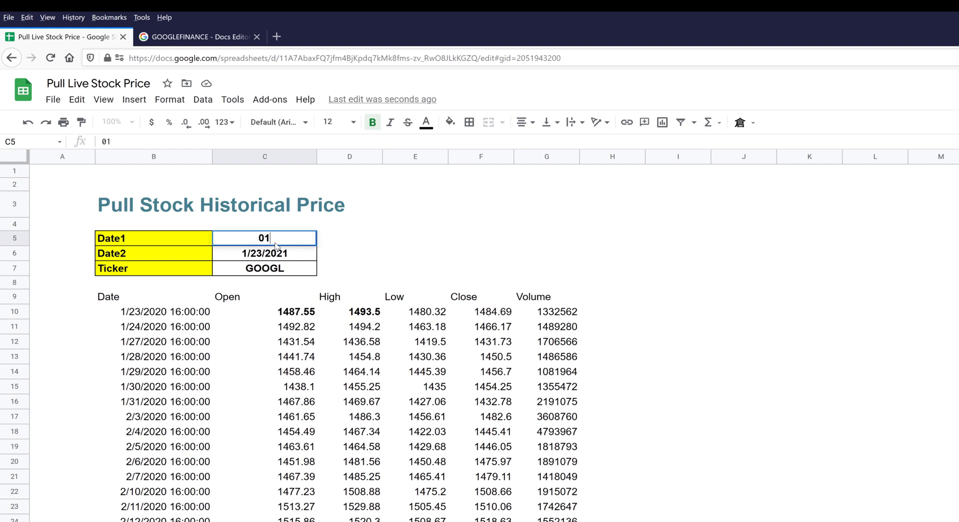
{"action": "type", "text": "/1/2020"}
{"action": "key", "text": "Return"}
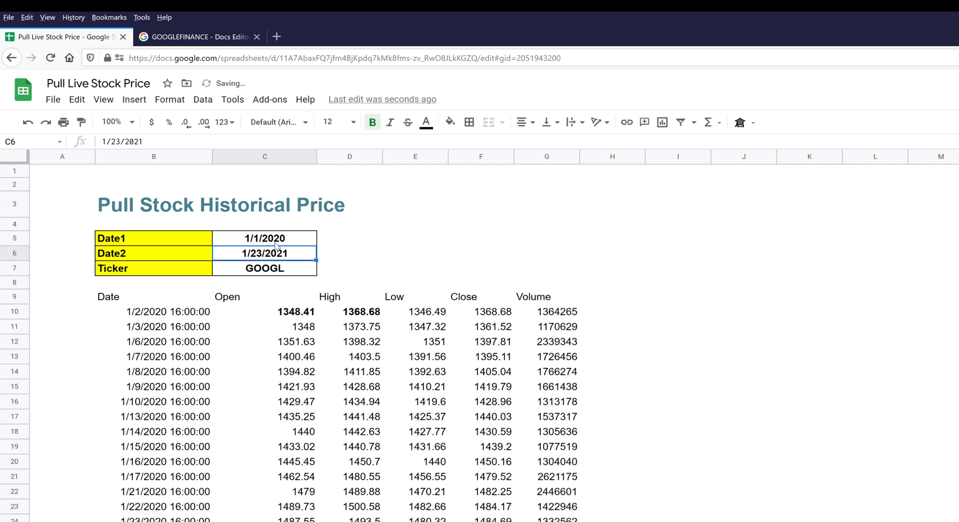
{"action": "type", "text": "90"}
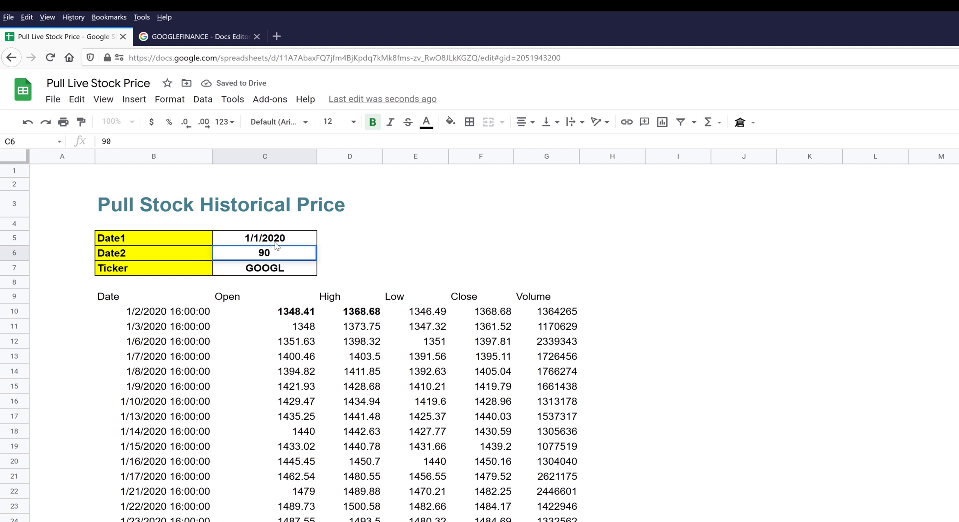
{"action": "key", "text": "Return"}
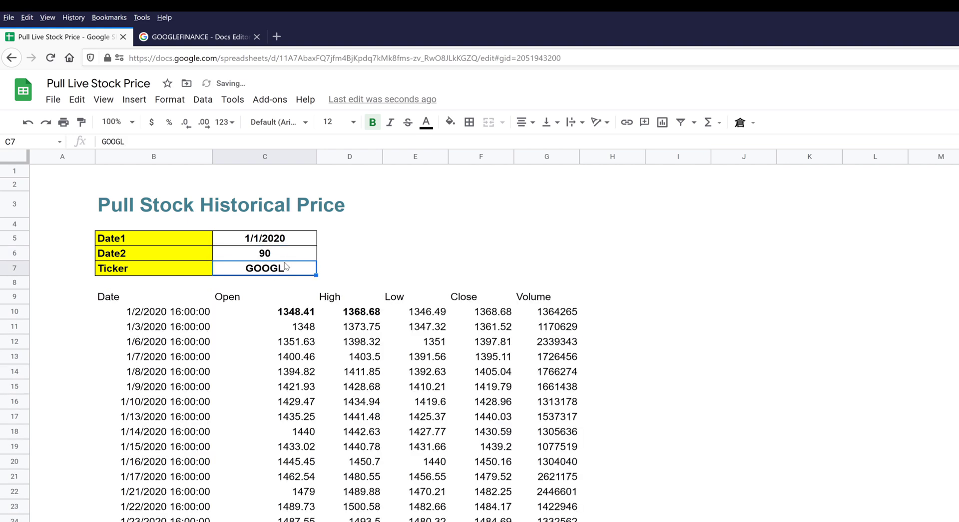
{"action": "left_click", "coordinate": [254, 255]}
{"action": "left_click", "coordinate": [235, 242]}
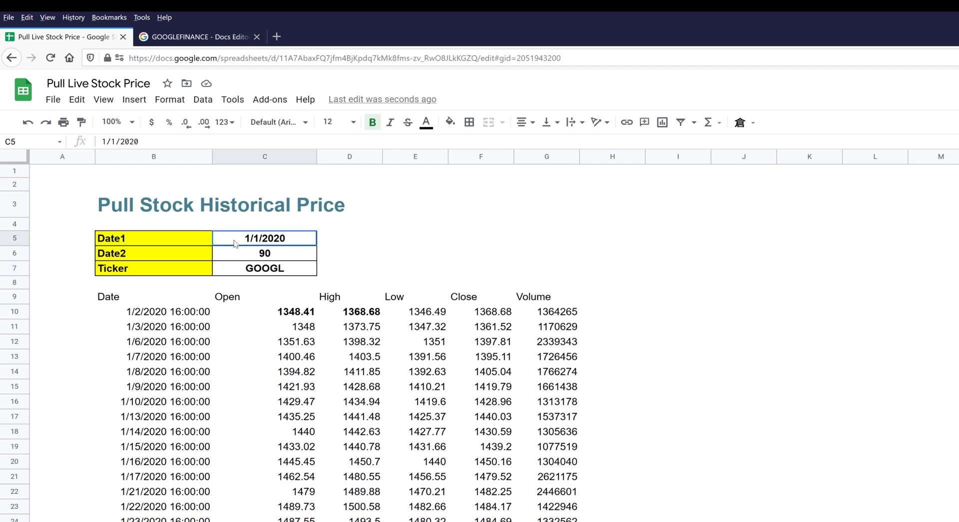